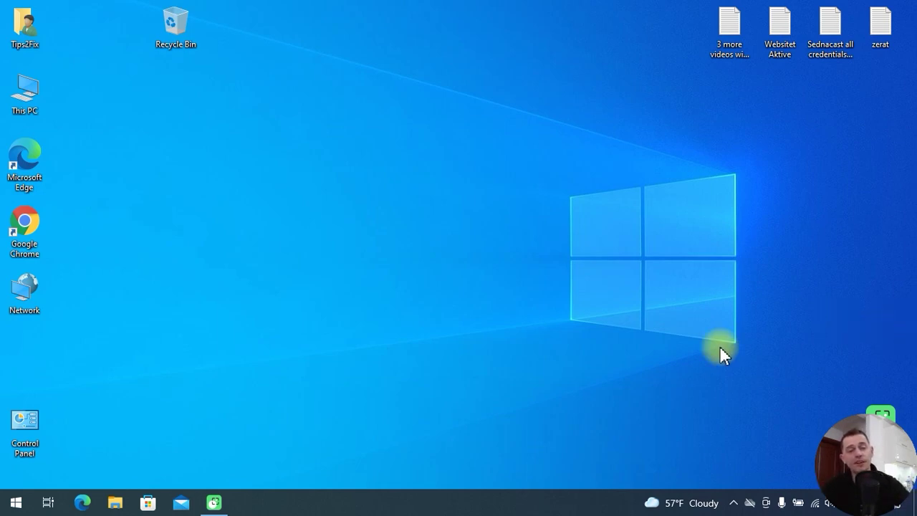
- Refresh the Windows 10 desktop twice from its right-click menu
right_click(394, 95)
left_click(441, 139)
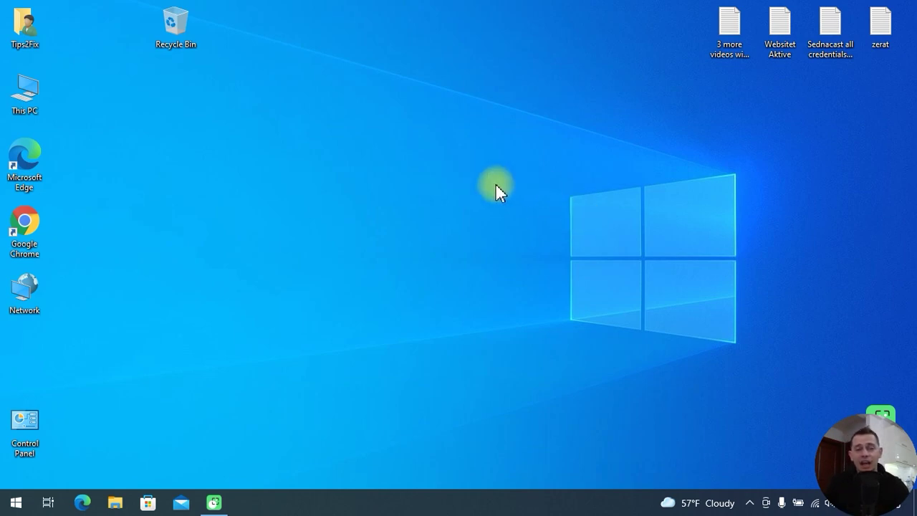
right_click(365, 102)
left_click(396, 142)
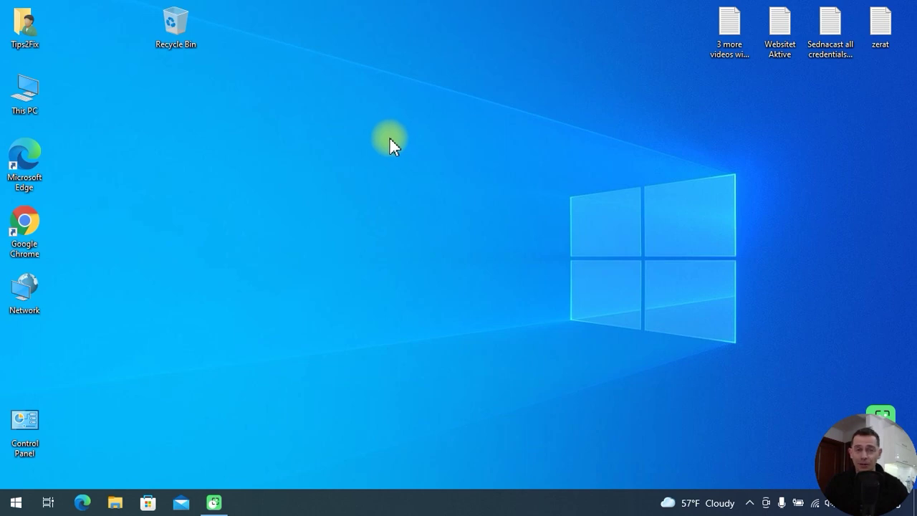
right_click(389, 137)
- Search 'se' from Start to launch Settings and go to the Windows Update page
left_click(13, 503)
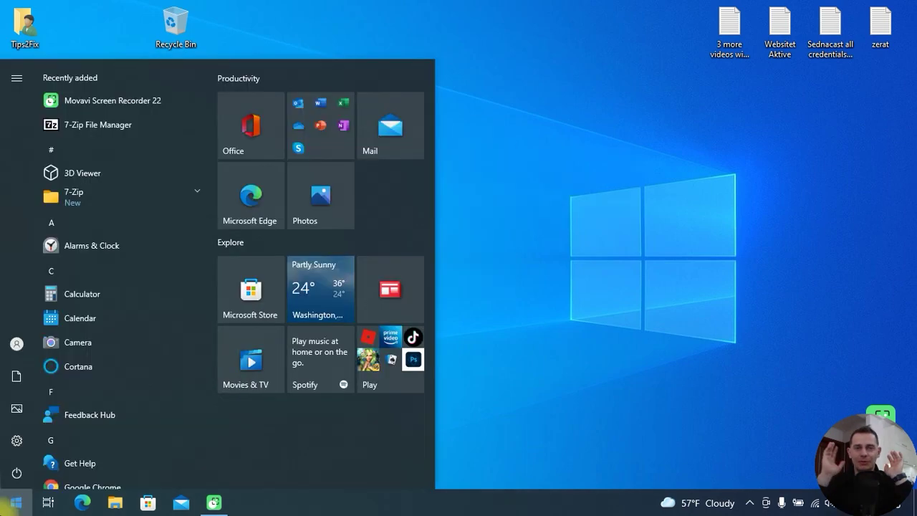
type("ses")
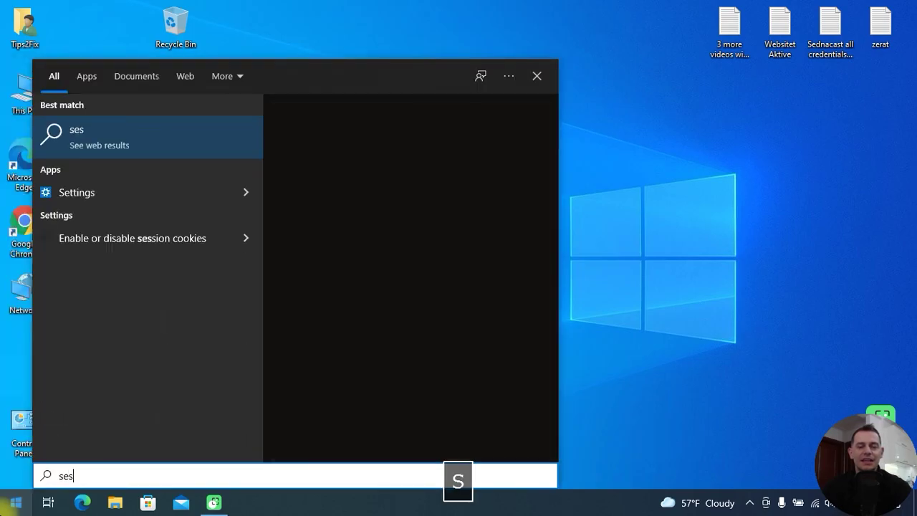
key("Return")
left_click(432, 373)
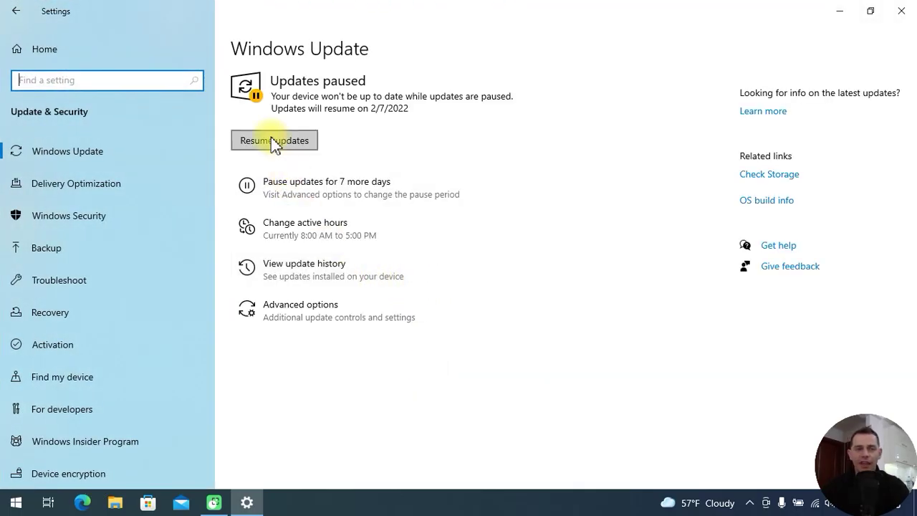
- Resume the paused updates, start Download and install, and highlight the cumulative update's name
left_click(275, 141)
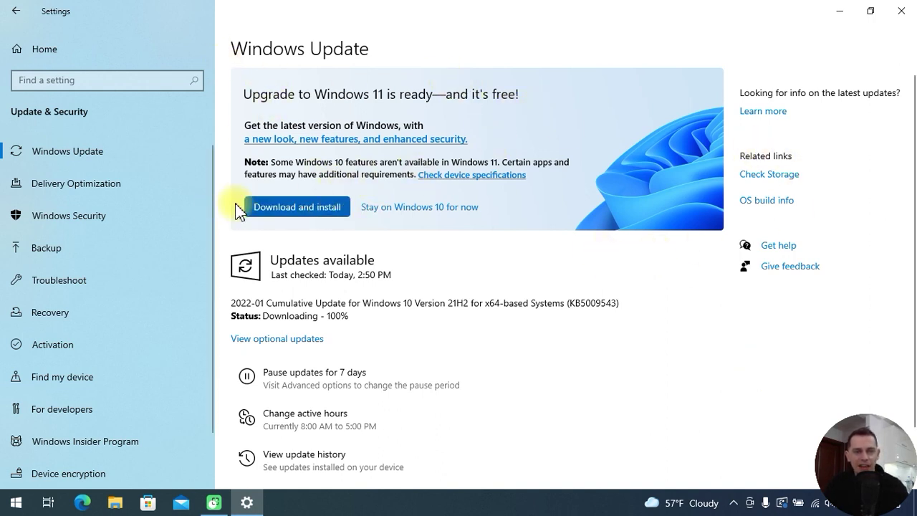
left_click(277, 209)
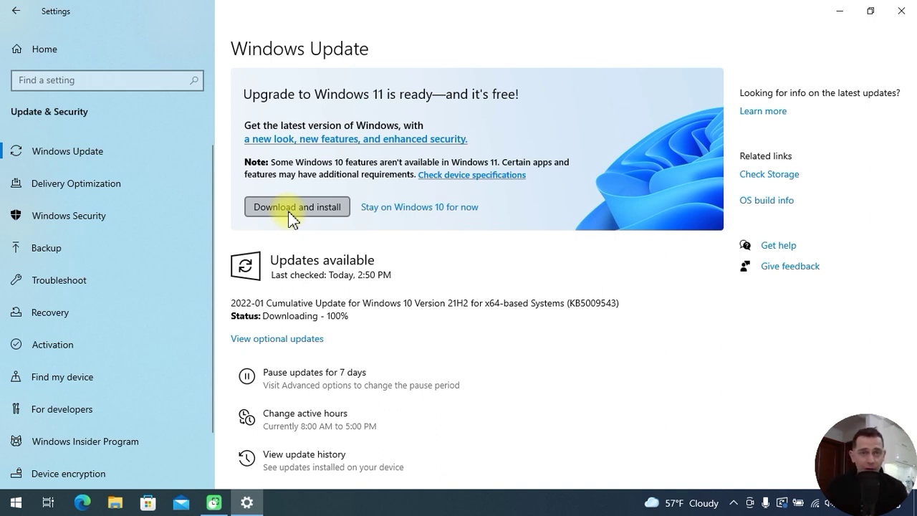
scroll(583, 313, "down", 2)
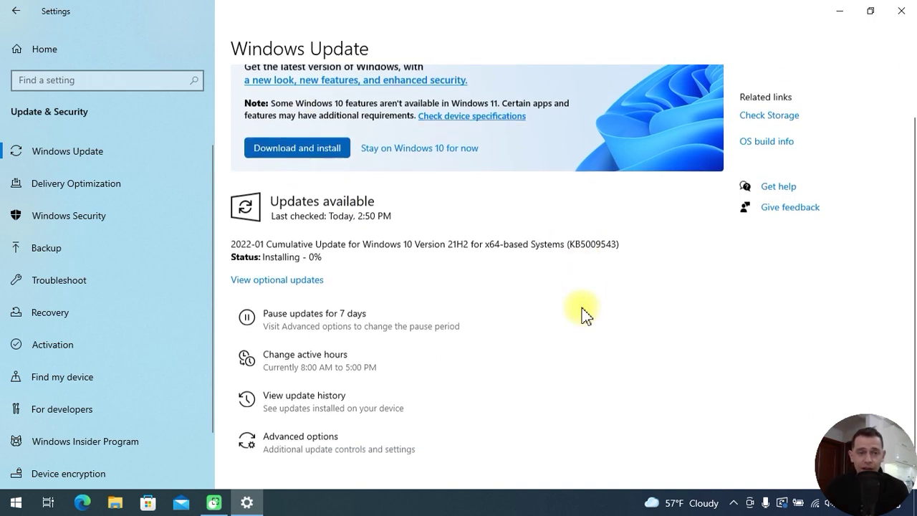
left_click_drag(266, 232, 506, 232)
left_click(471, 246)
- Highlight 21H2 in the update name and bring up the Windows 11 license terms
left_click(383, 283)
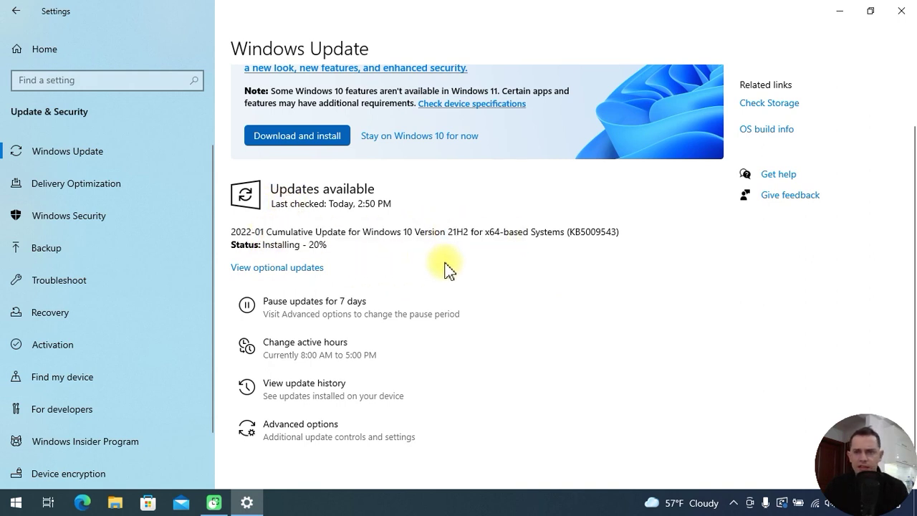
scroll(448, 269, "up", 2)
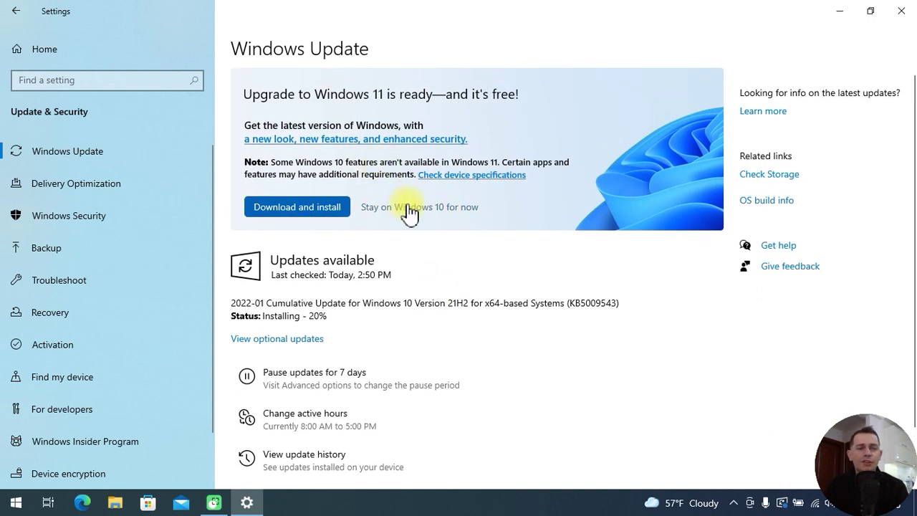
left_click(304, 212)
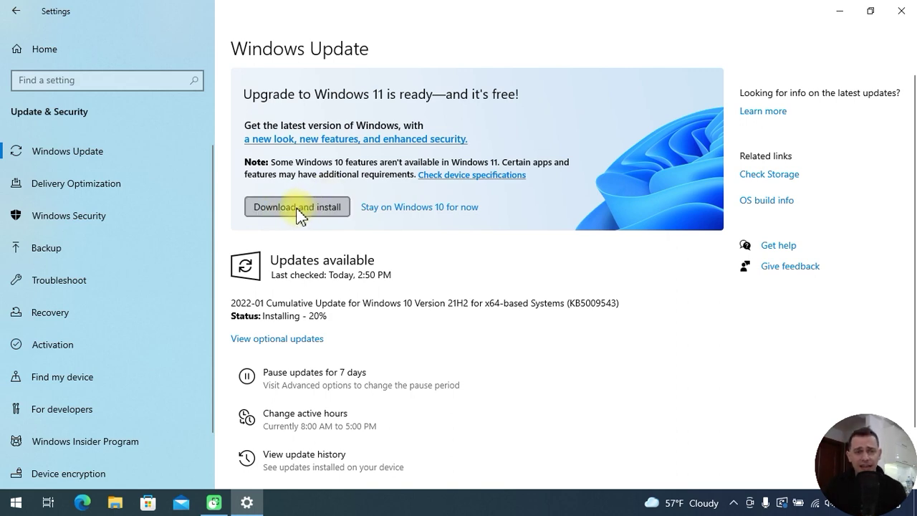
left_click(297, 209)
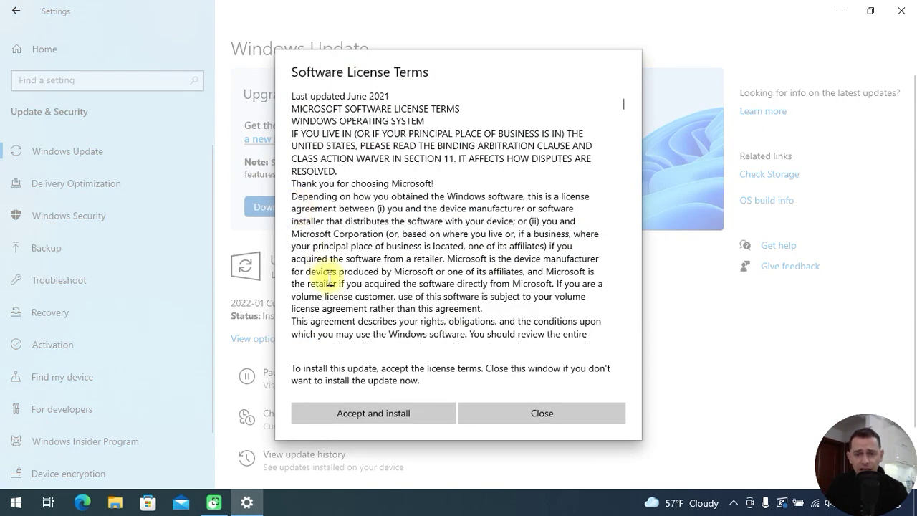
- Scroll through the Windows 11 Software License Terms and choose Accept and install
scroll(424, 293, "down", 10)
scroll(429, 295, "down", 12)
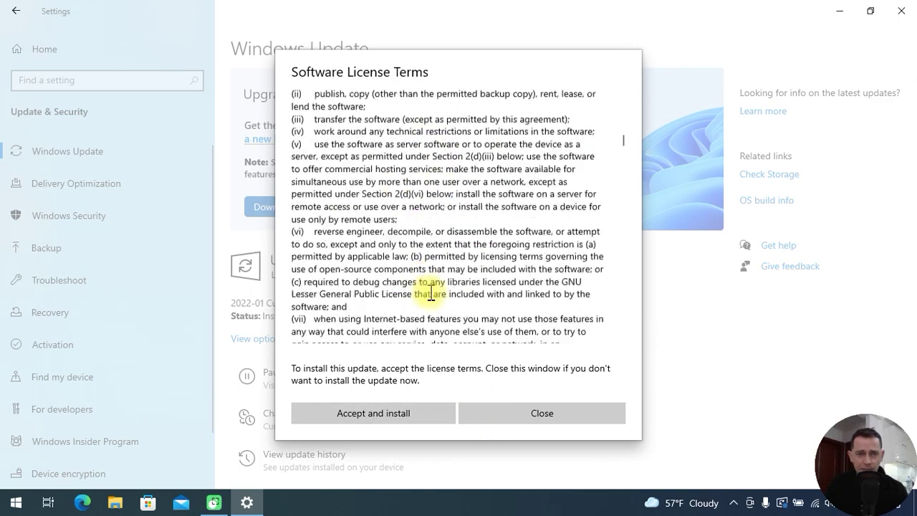
scroll(437, 283, "down", 4)
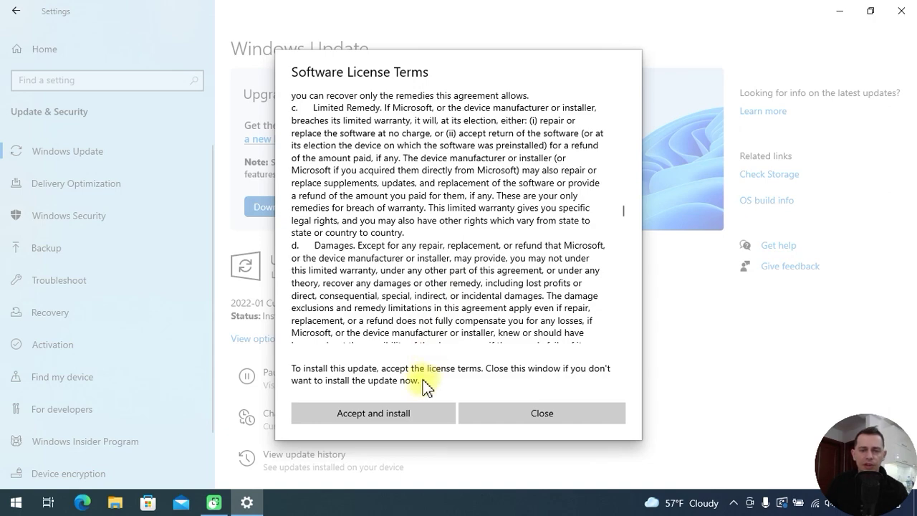
scroll(621, 250, "down", 5)
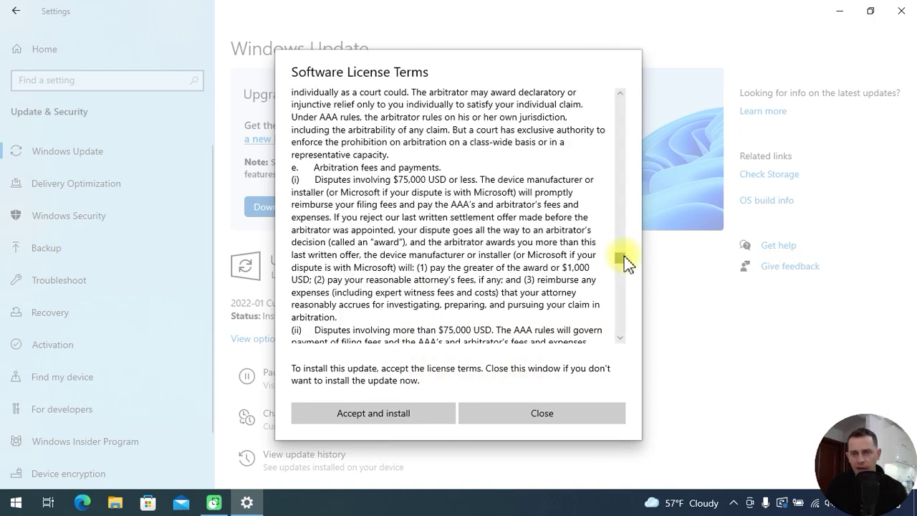
scroll(623, 286, "down", 5)
scroll(622, 304, "down", 10)
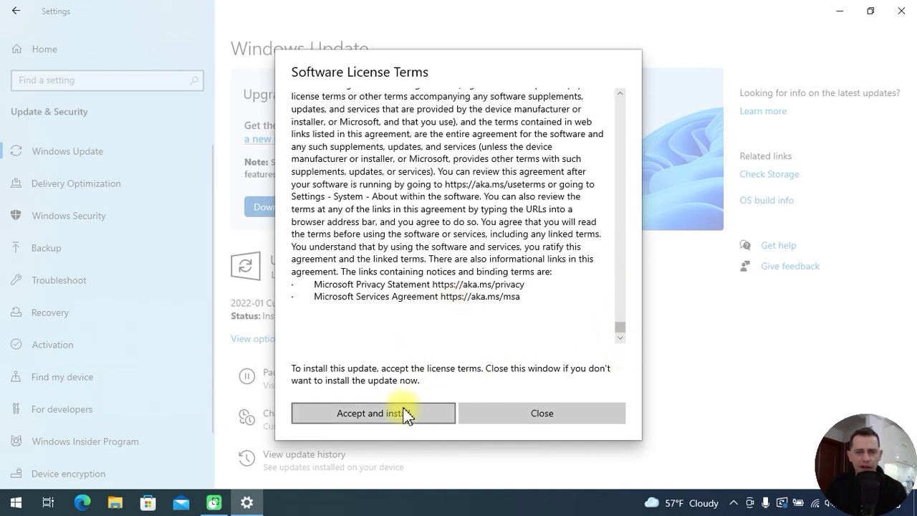
left_click(362, 413)
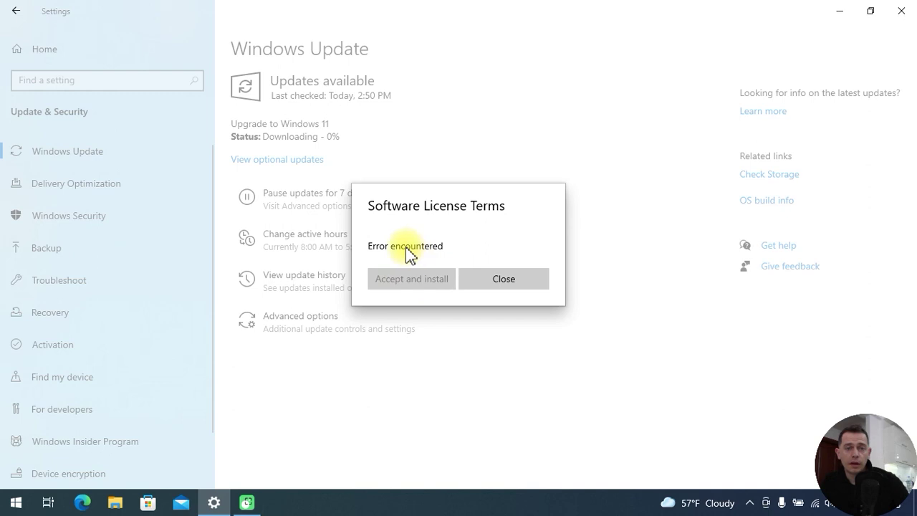
- Close the license error, pause and resume updates, then restart the Windows 11 download
left_click(504, 279)
left_click_drag(242, 123, 305, 201)
left_click(356, 132)
left_click(305, 201)
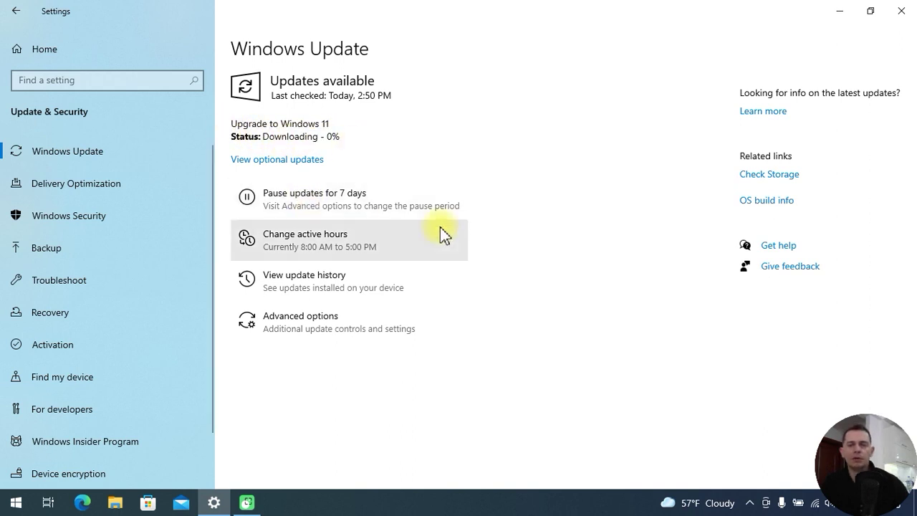
left_click(310, 141)
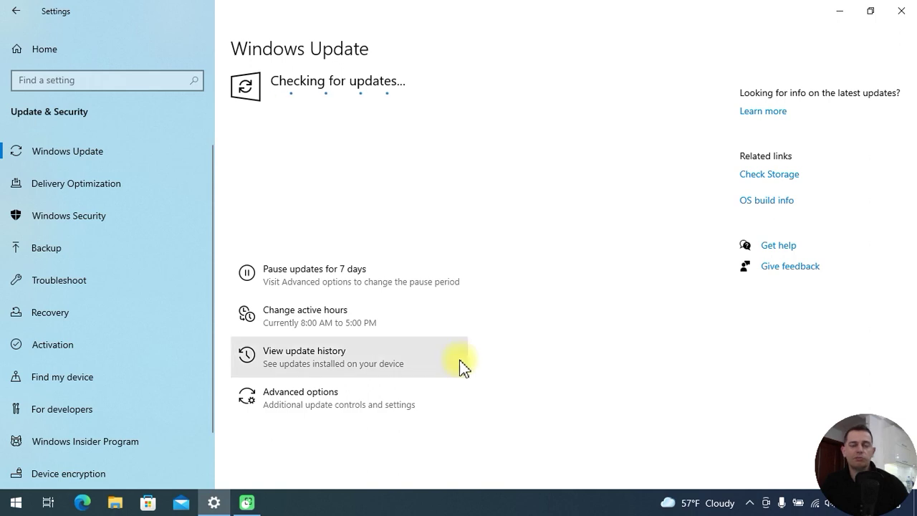
left_click(290, 217)
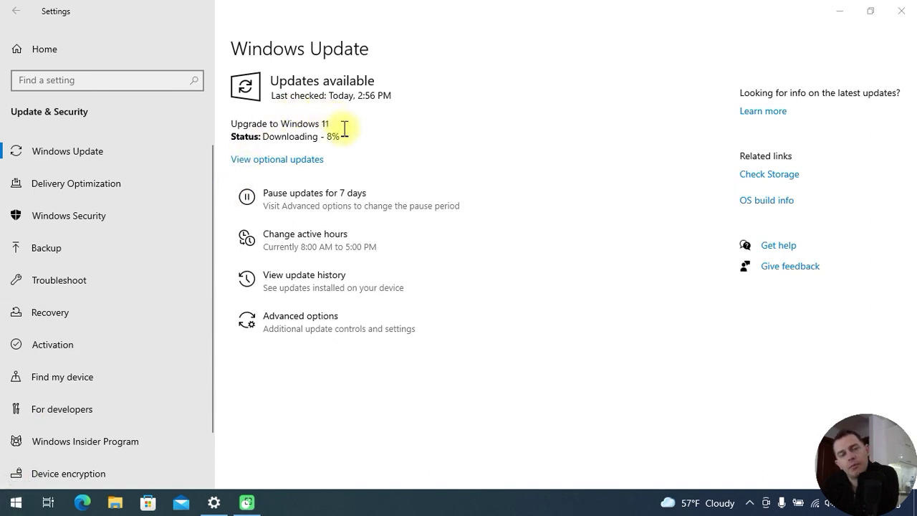
- Highlight the upgrade's Downloading - 8% status, then clear the highlight
left_click_drag(341, 137, 229, 136)
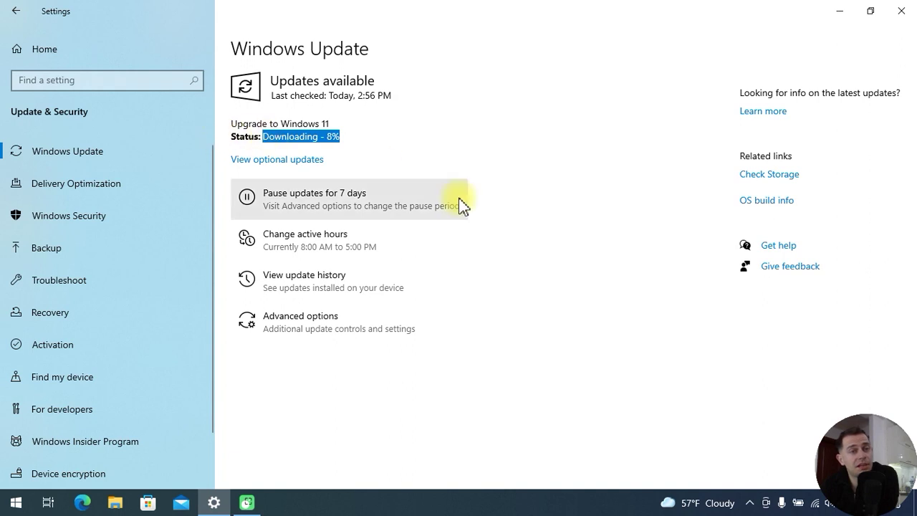
left_click(494, 136)
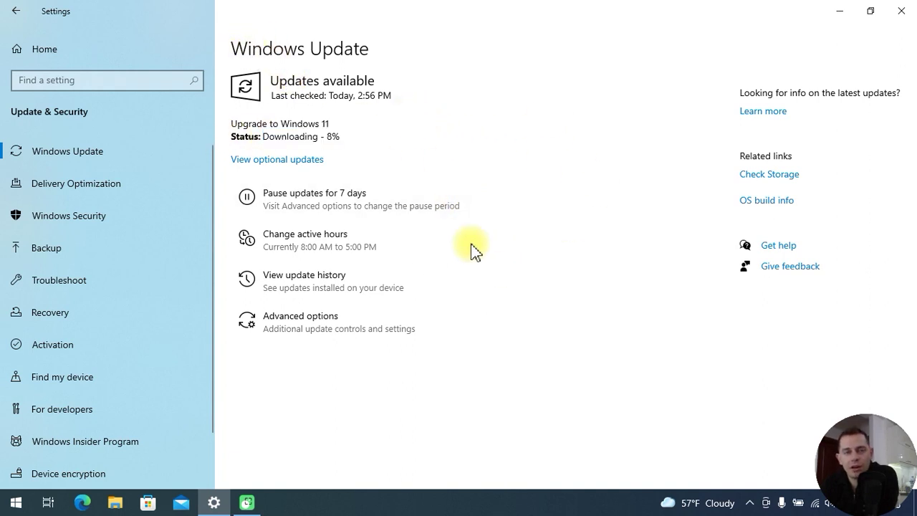
- Highlight the Upgrade to Windows 11 line, then footnote 7's upgrade rollout timing
left_click(13, 502)
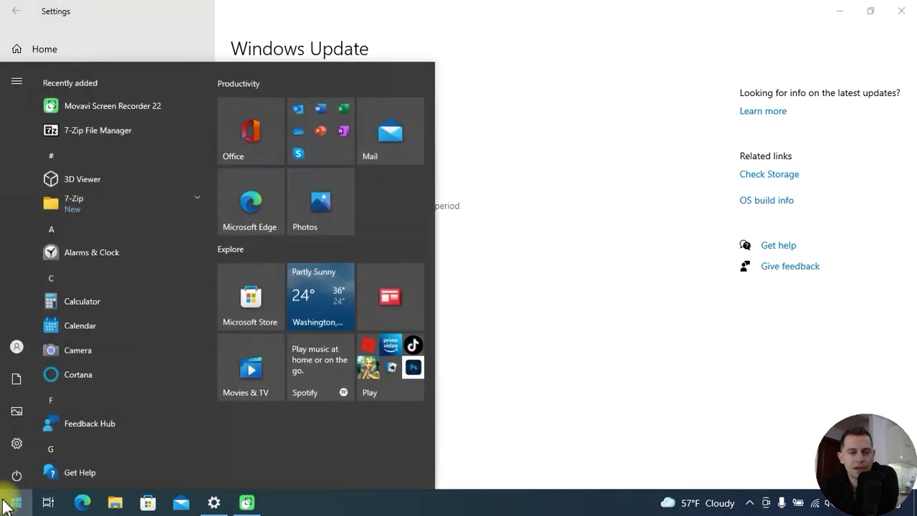
left_click(340, 391)
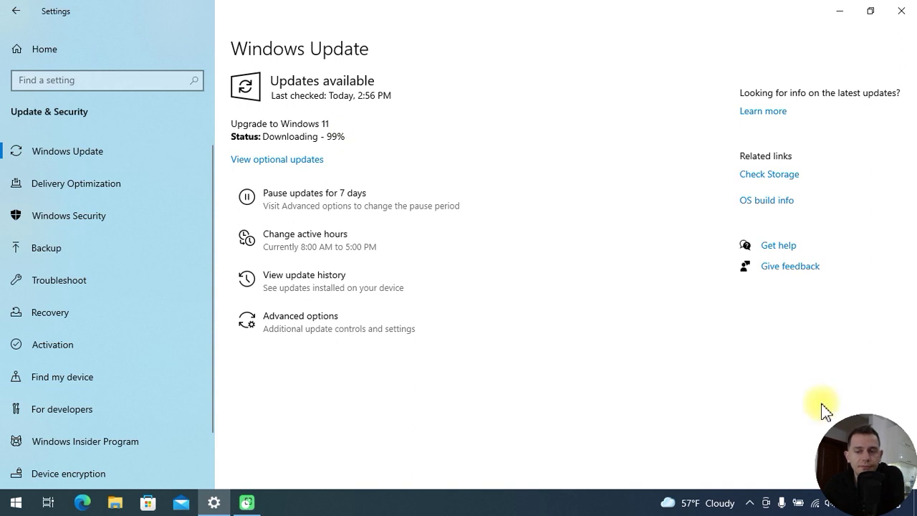
left_click_drag(258, 123, 394, 160)
left_click(447, 159)
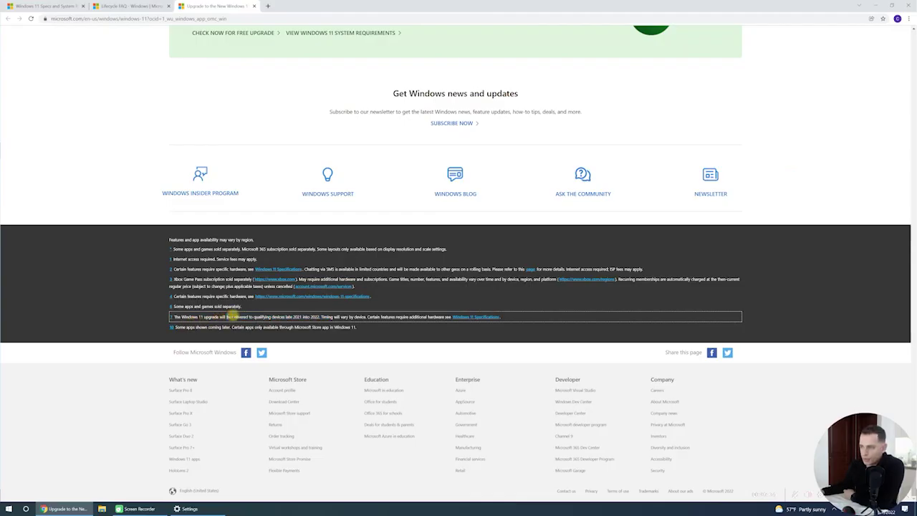
left_click_drag(230, 316, 298, 316)
left_click(296, 316)
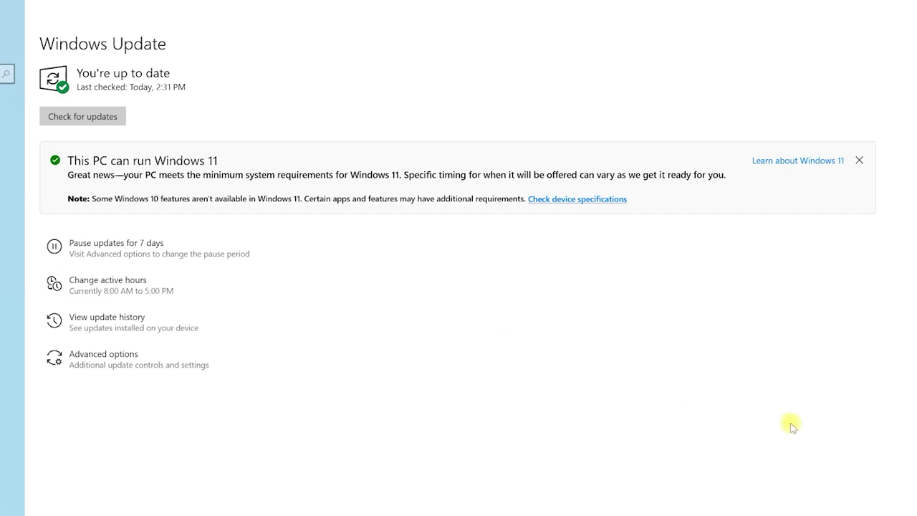
- Check for updates on the Windows Update page, then close the Settings window
left_click(80, 117)
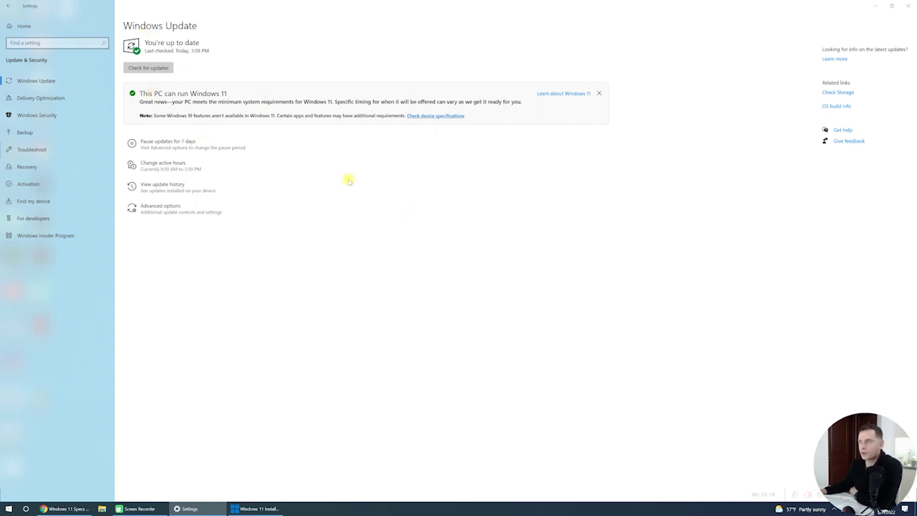
left_click(907, 5)
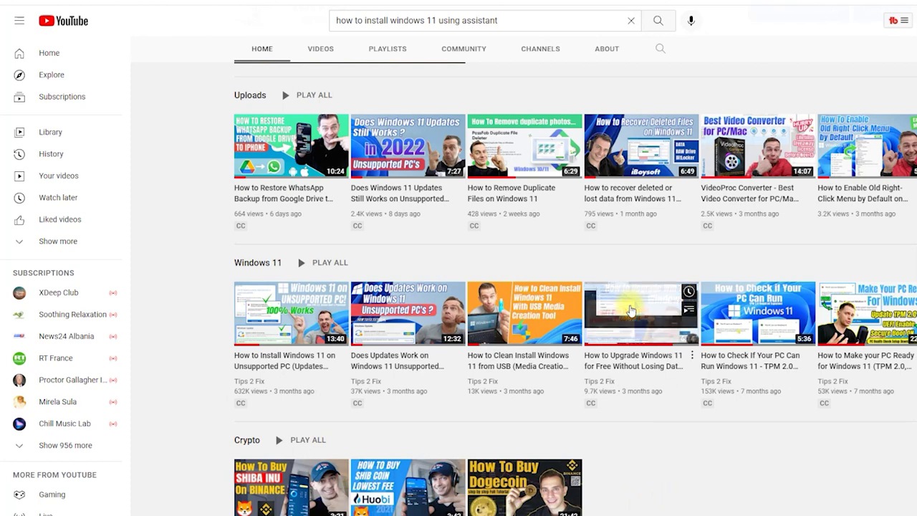
- Play the channel's video on upgrading to Windows 11 for free
scroll(627, 315, "down", 1)
left_click(627, 270)
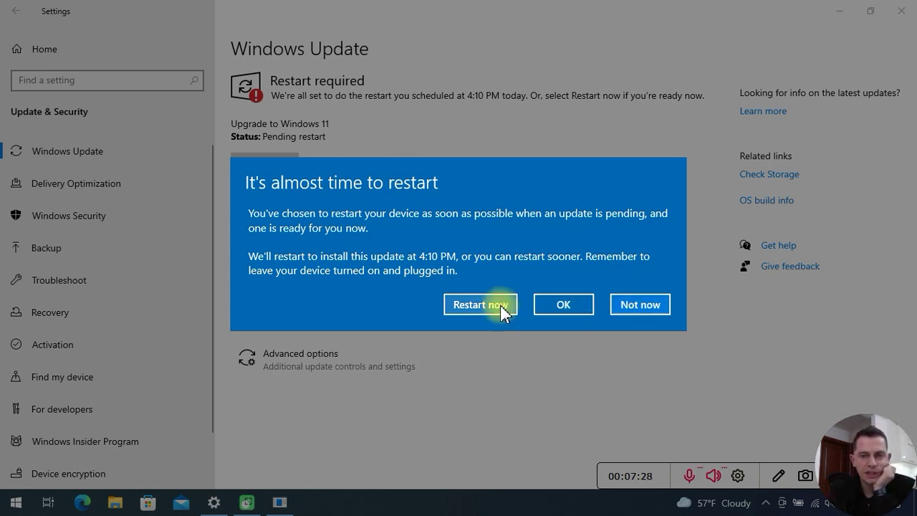
- Restart to finish the upgrade, then refresh the Windows 11 desktop, move the Recycle Bin, and open Start
left_click(502, 312)
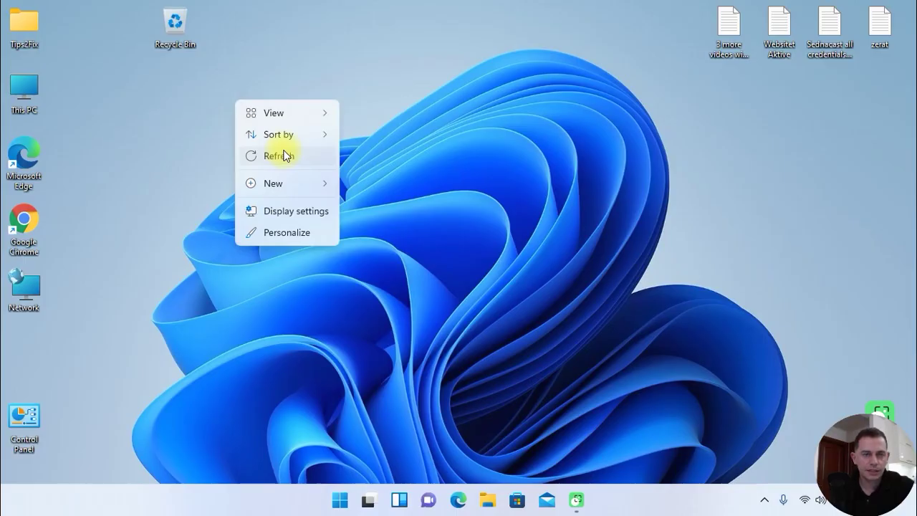
left_click(284, 154)
left_click_drag(187, 36, 867, 326)
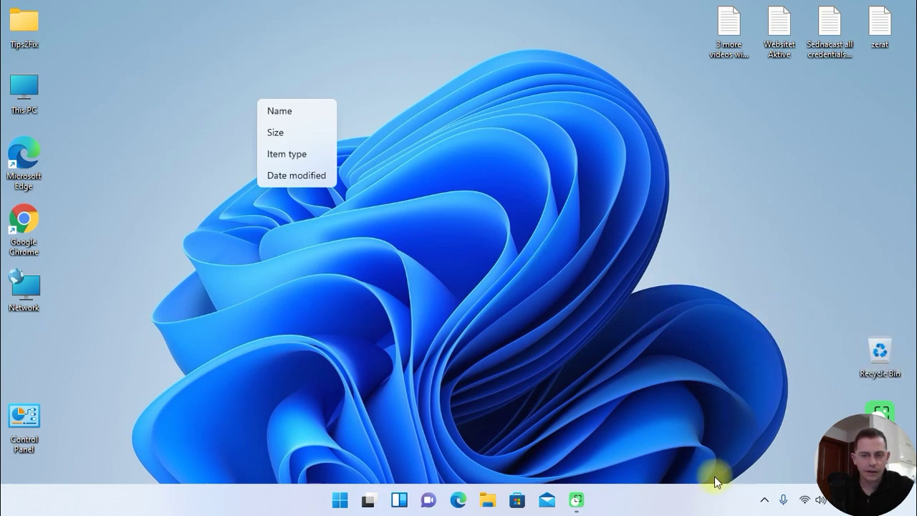
left_click(342, 498)
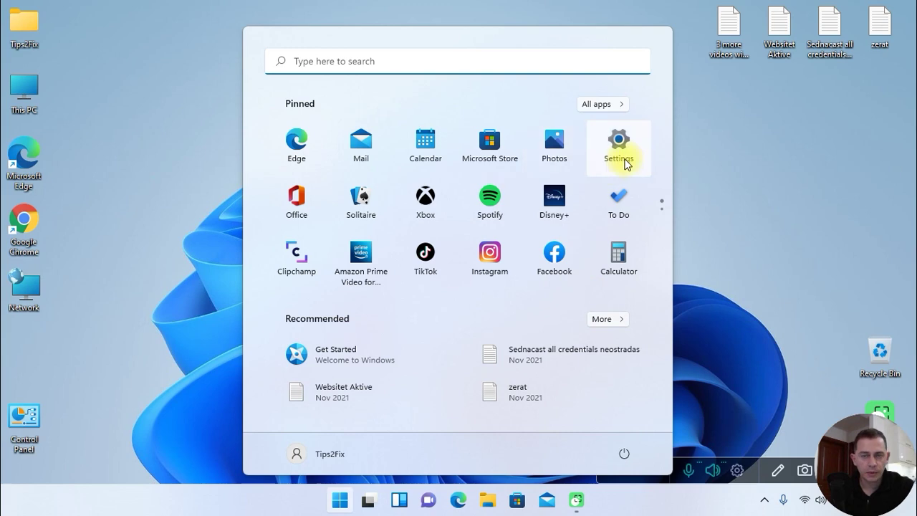
- Start downloading the 2022-01 Cumulative Update KB5008353 from the Windows Update page in Settings
left_click(621, 145)
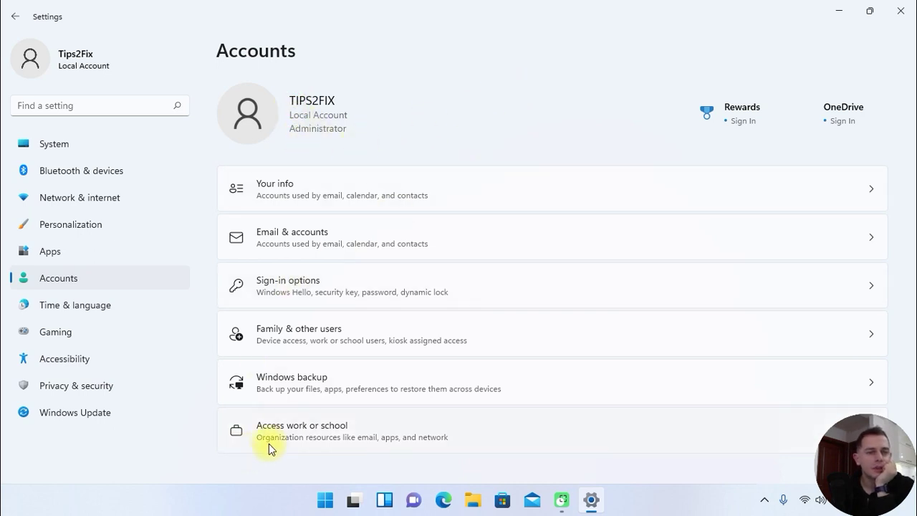
left_click(97, 413)
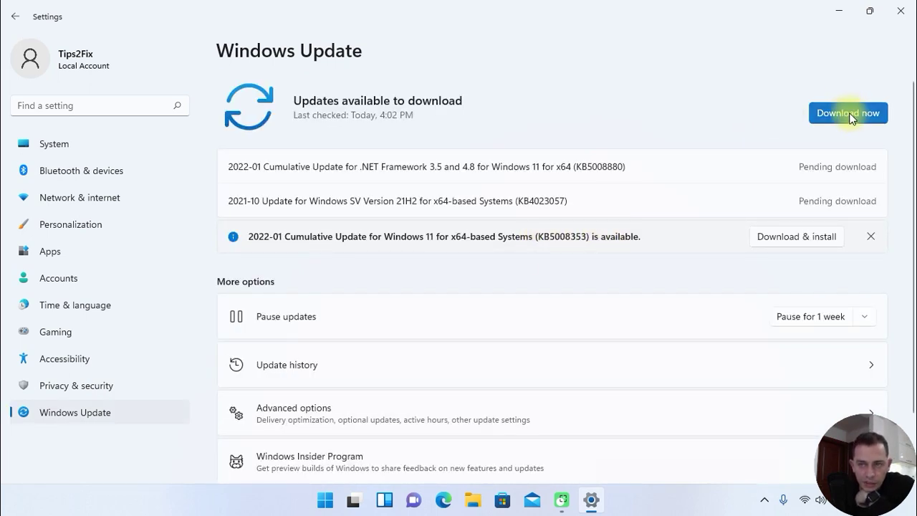
left_click(769, 243)
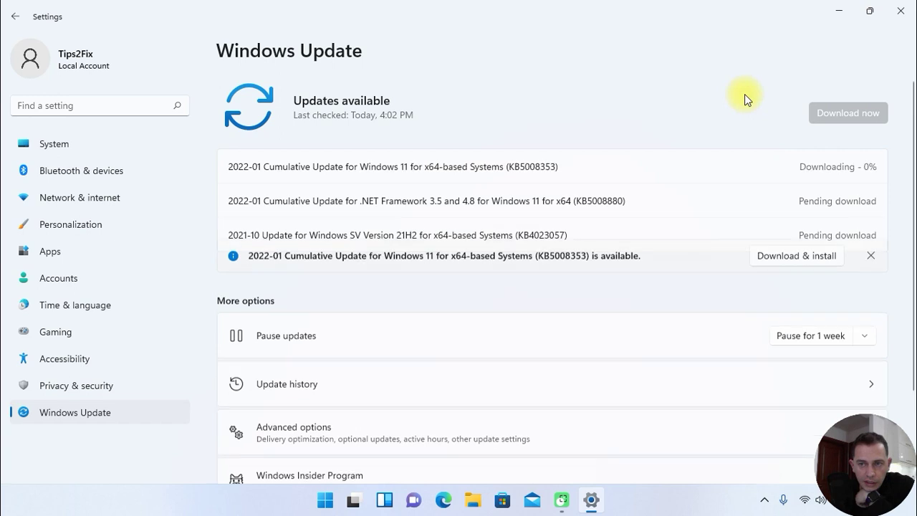
scroll(460, 231, "down", 2)
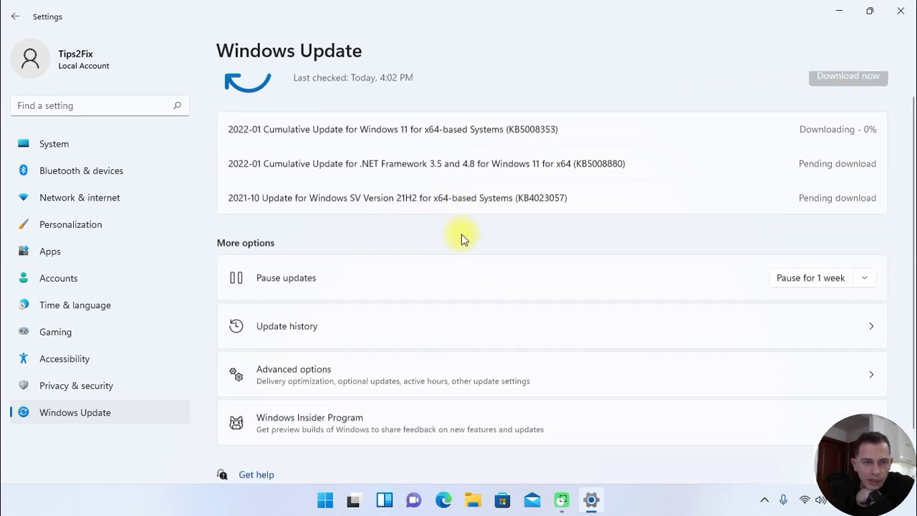
scroll(316, 308, "up", 2)
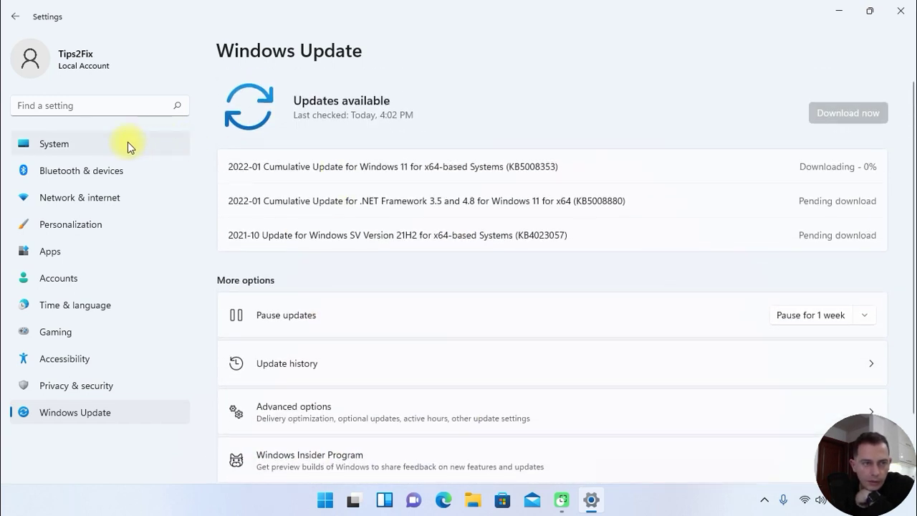
left_click(145, 141)
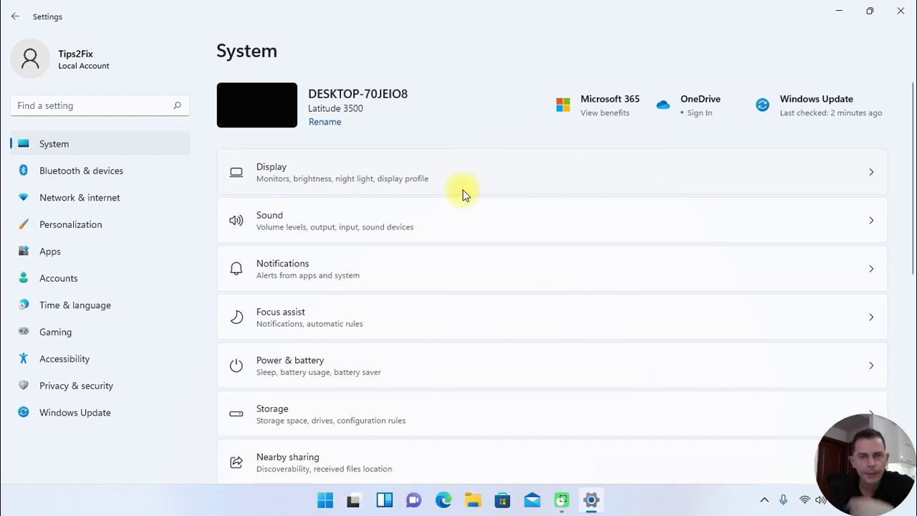
- Open System > About and highlight the Windows 11 Pro edition, version 21H2, build 22000.434
scroll(462, 194, "down", 5)
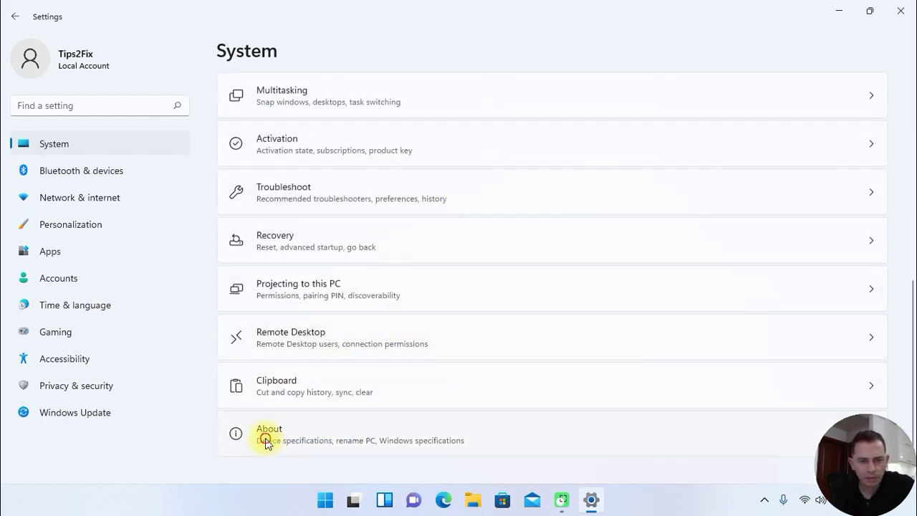
left_click(266, 444)
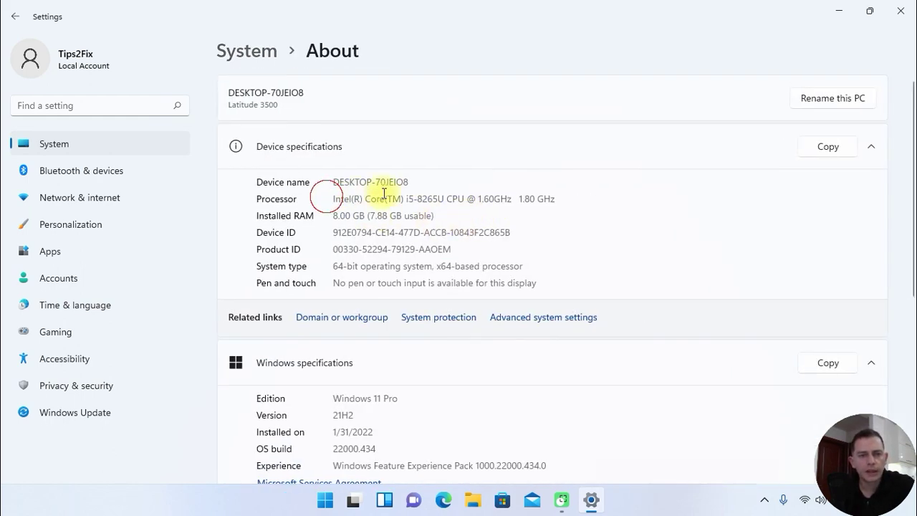
scroll(416, 201, "down", 4)
left_click_drag(332, 151, 399, 154)
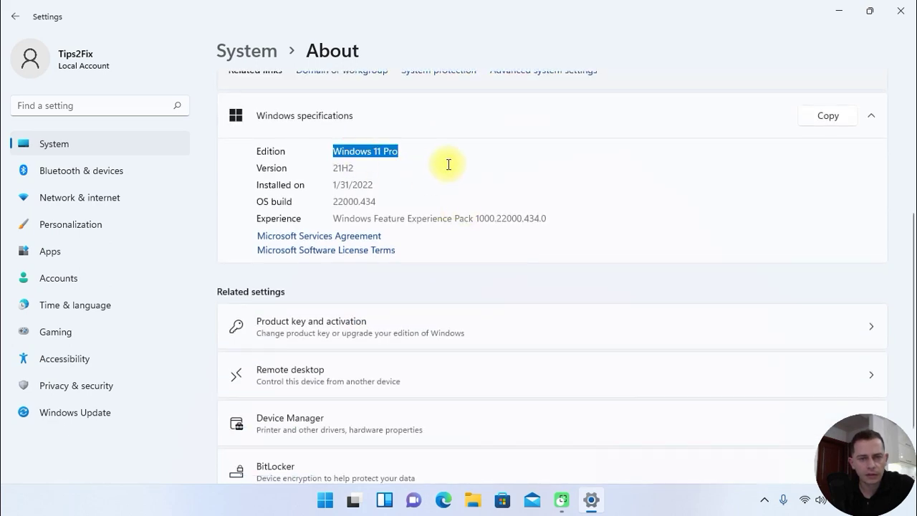
scroll(466, 168, "down", 2)
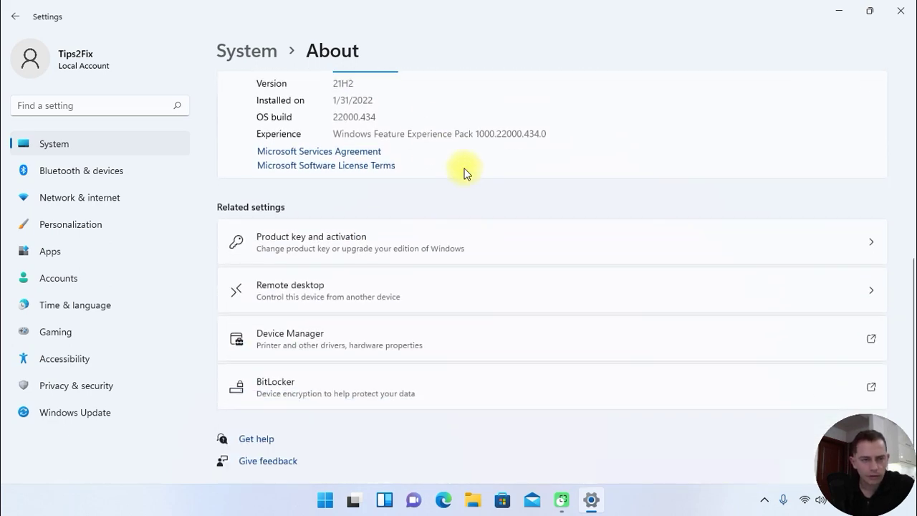